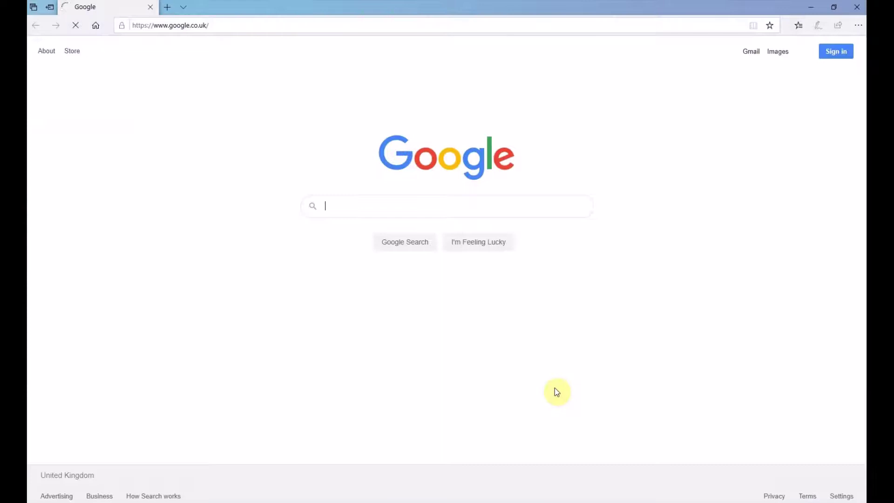
Paste 'download chromium for windows 10' into the Google search box and run the search.
right_click(331, 209)
click(345, 219)
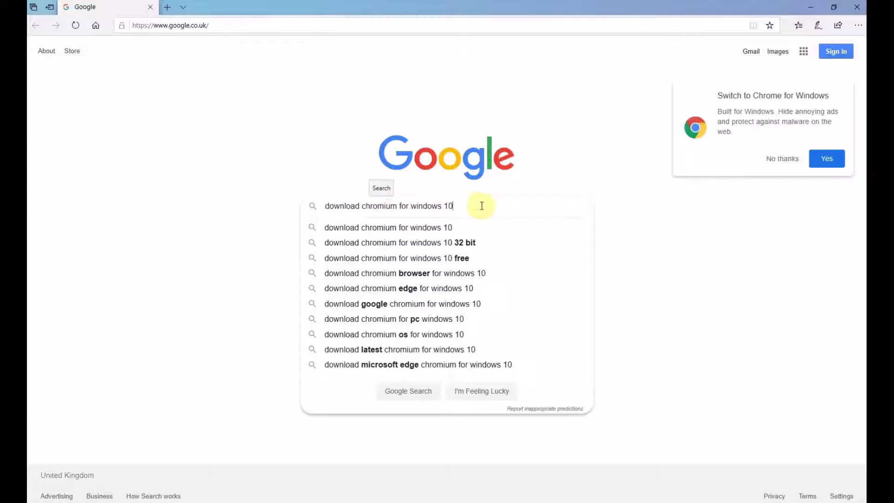
key(Return)
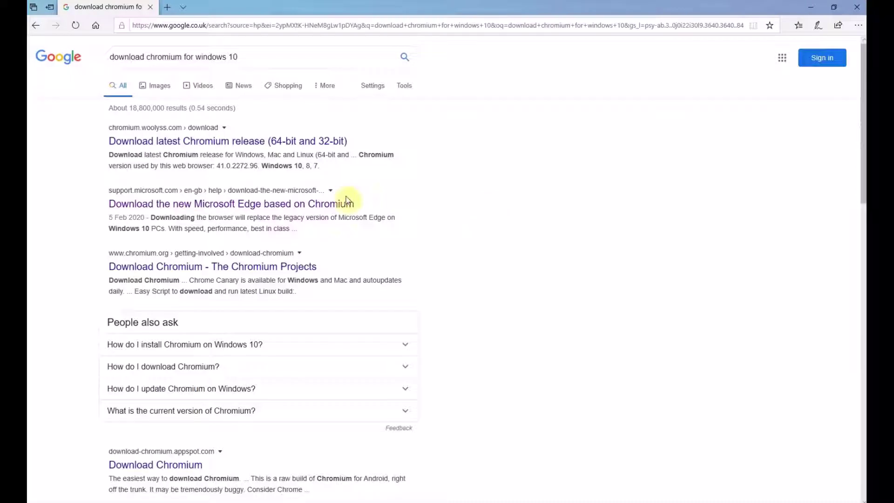
Follow Microsoft's article on the new Chromium Edge through to its download page.
click(118, 199)
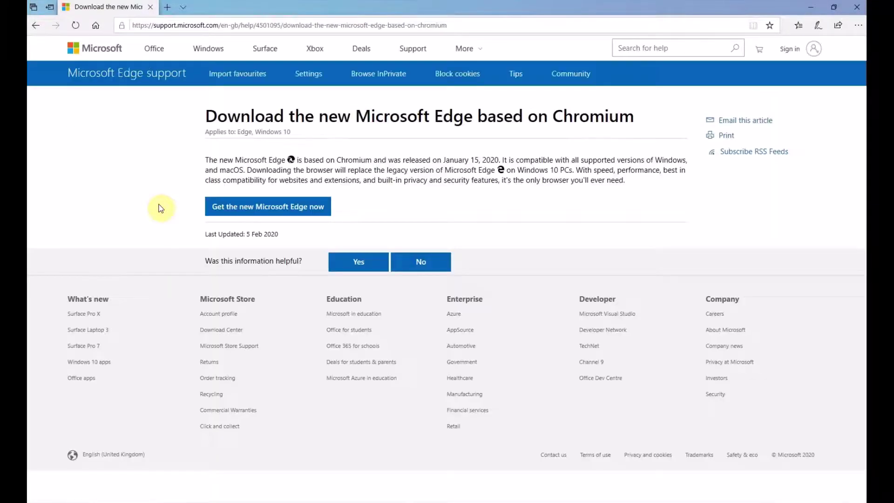
click(265, 209)
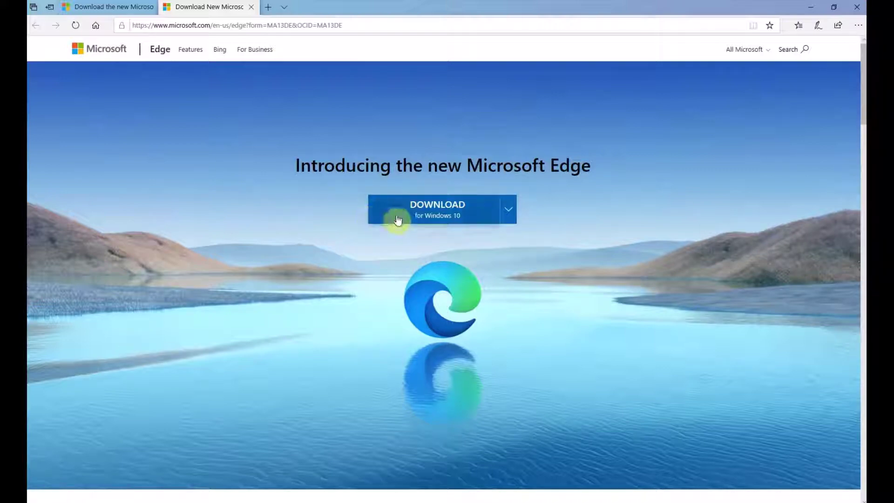
Accept the licence terms, save MicrosoftEdgeSetup.exe, and dismiss the thank-you dialog.
click(460, 217)
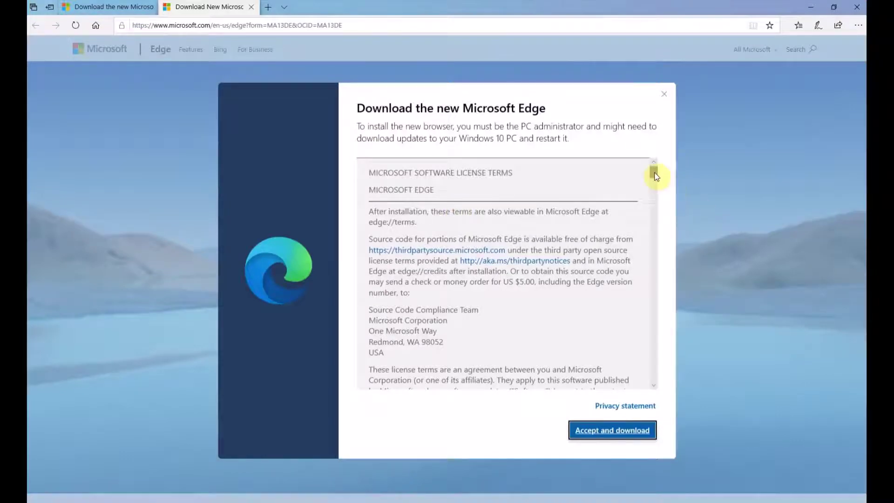
drag(655, 174, 656, 386)
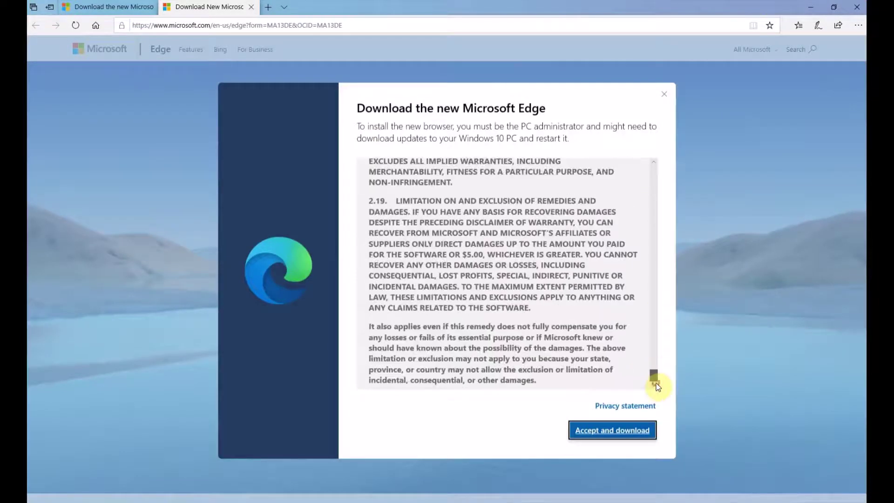
click(599, 434)
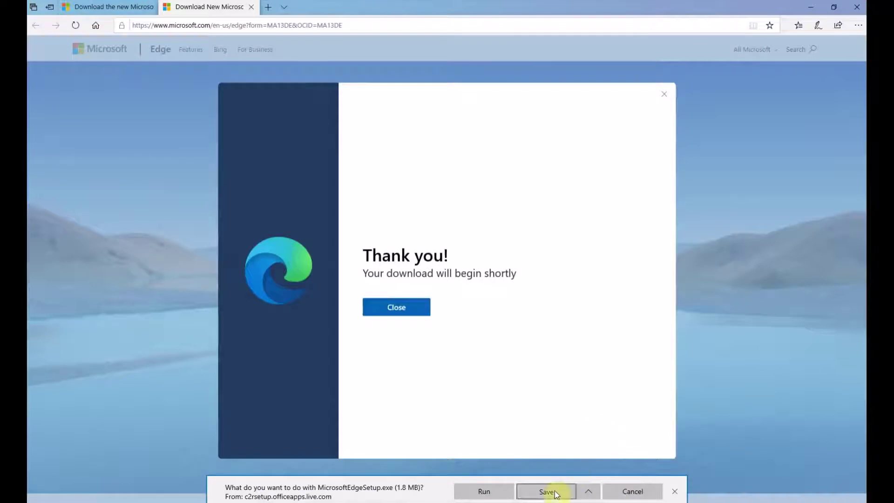
click(555, 493)
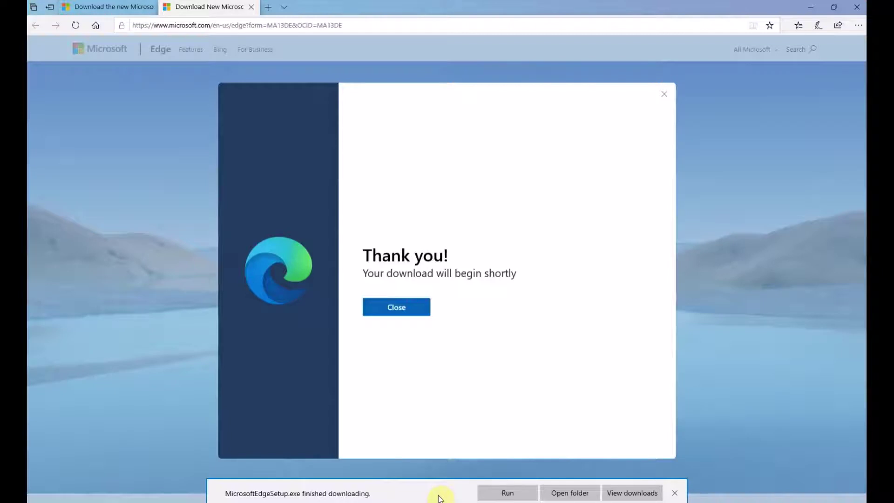
click(391, 306)
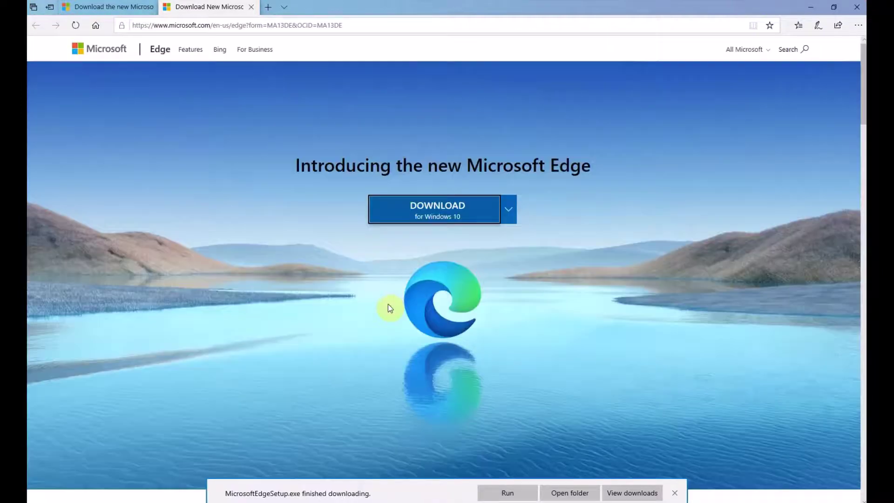
Close legacy Edge and run MicrosoftEdgeSetup.exe from the Downloads folder in File Explorer.
click(857, 7)
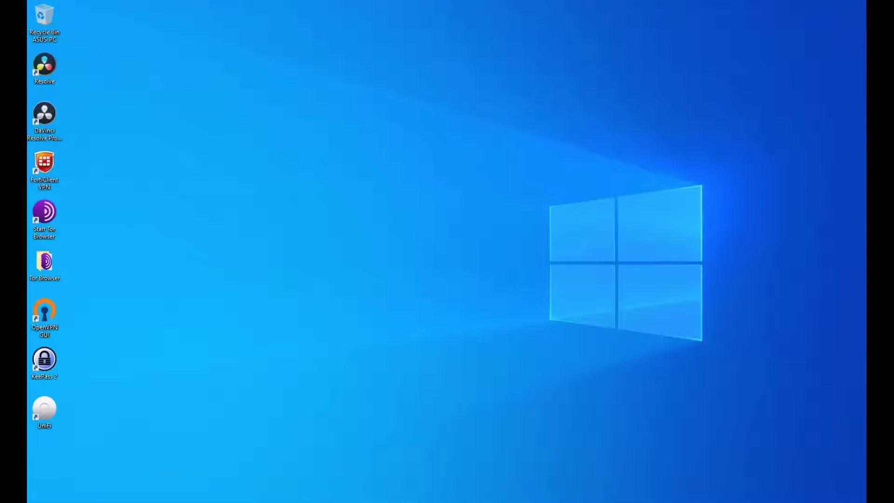
key(super+e)
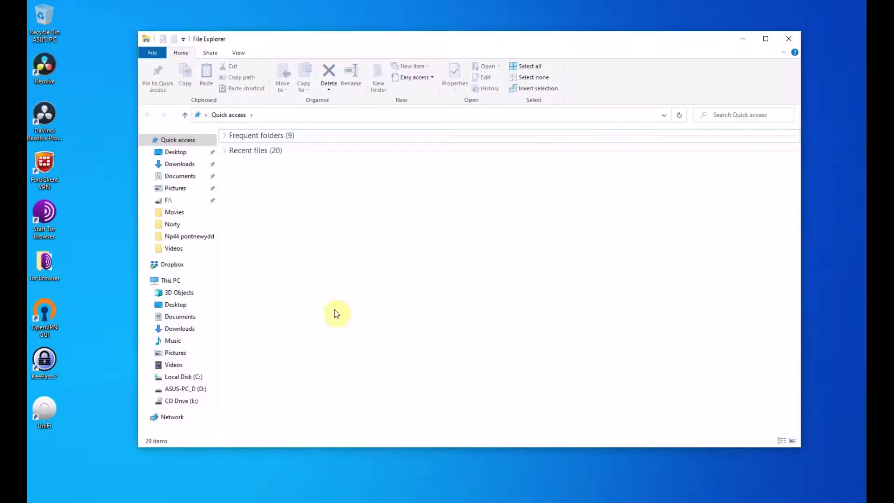
click(177, 164)
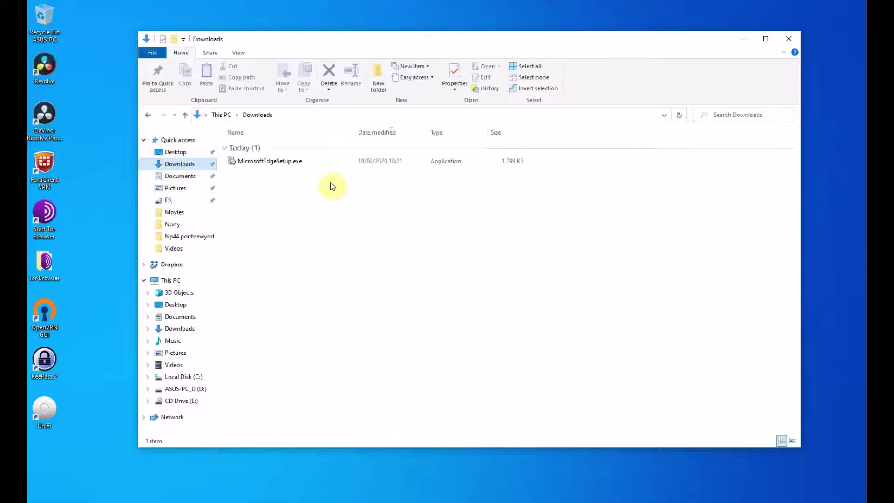
double_click(250, 163)
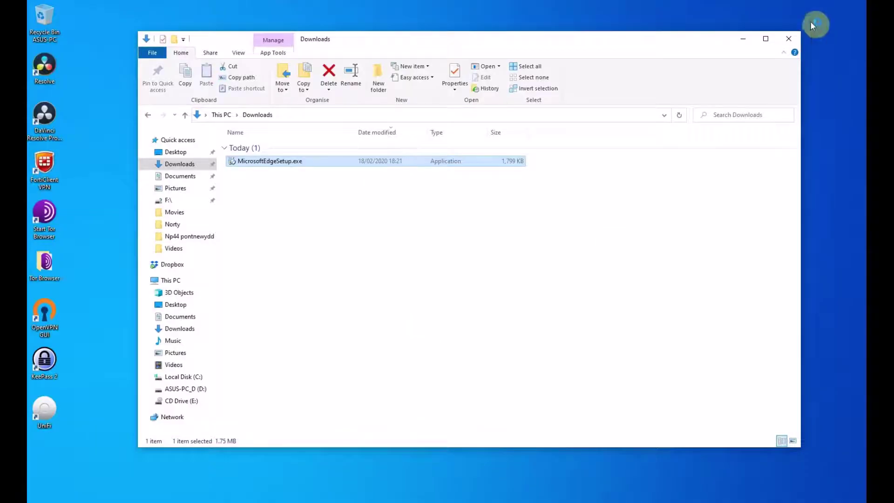
Close File Explorer while the 'Getting the new Microsoft Edge' installer runs to completion.
click(790, 40)
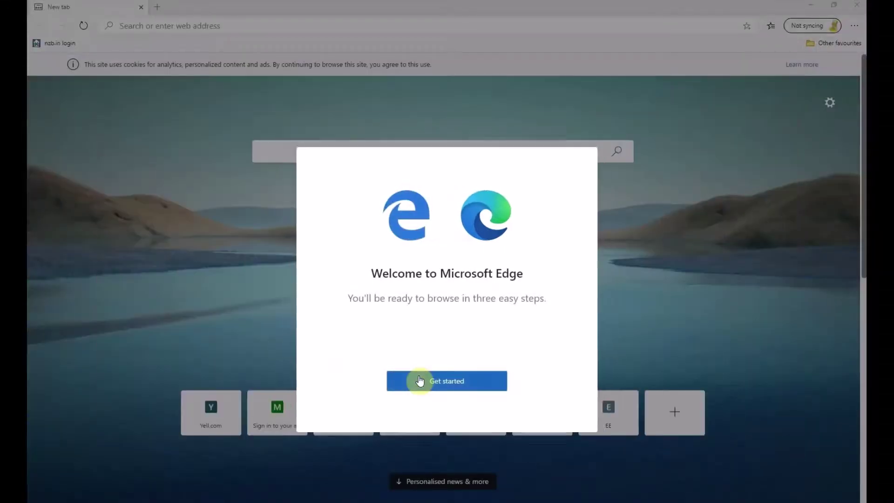
Step through first-run setup with default import, Inspirational new tab layout, sync and personalisation off.
click(419, 381)
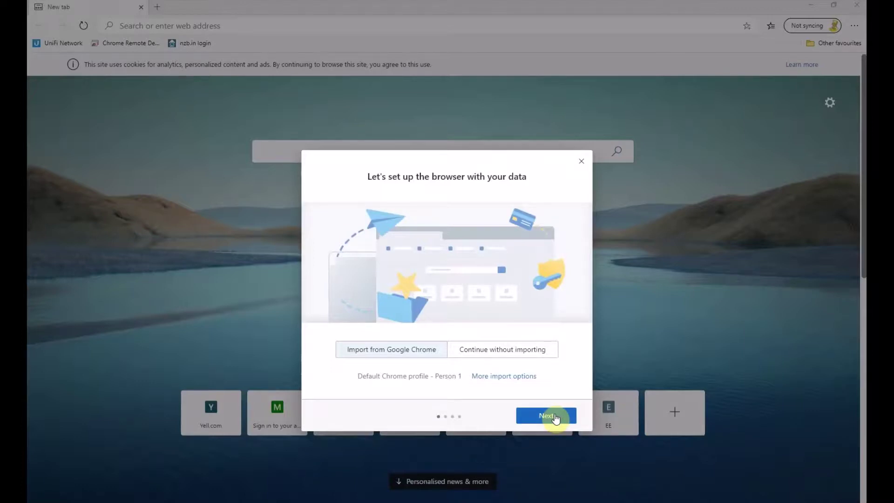
click(555, 417)
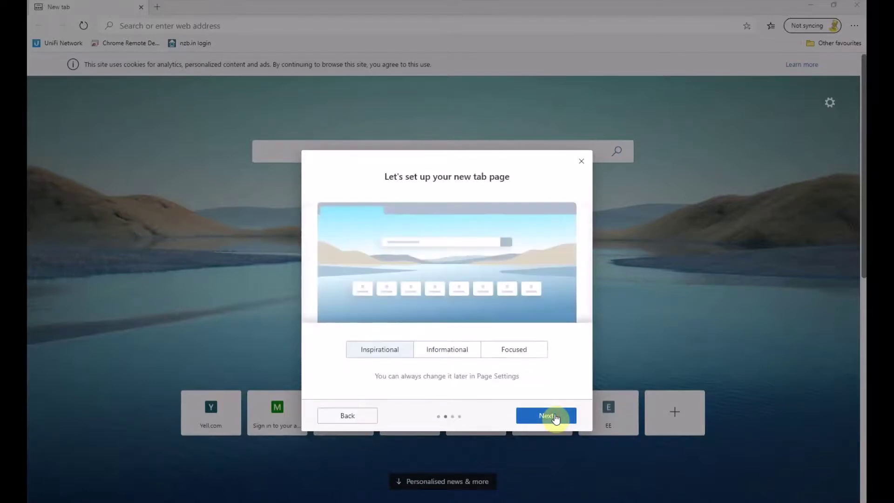
click(546, 415)
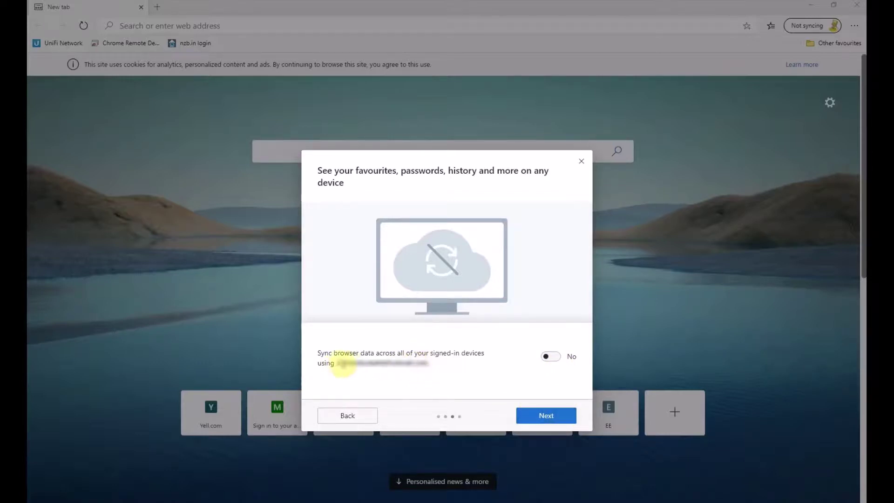
click(560, 418)
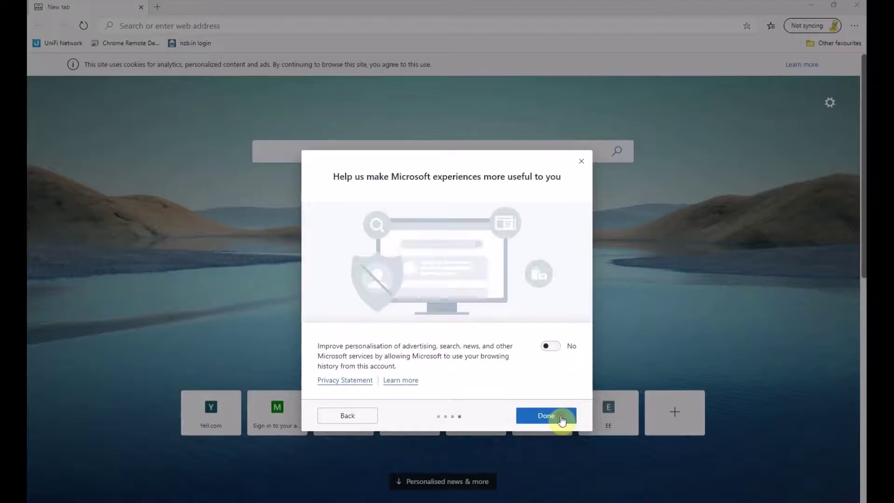
click(546, 416)
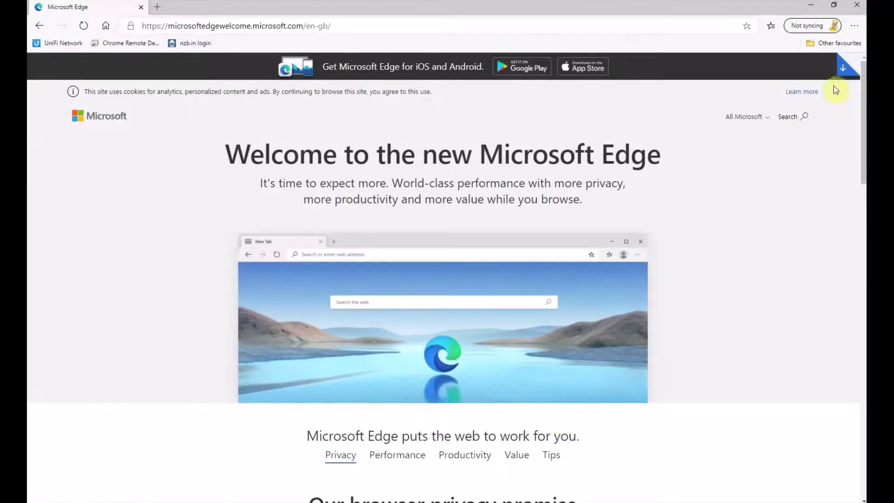
From Settings > Profiles, sign out and clear favourites, history and passwords from the device.
click(854, 26)
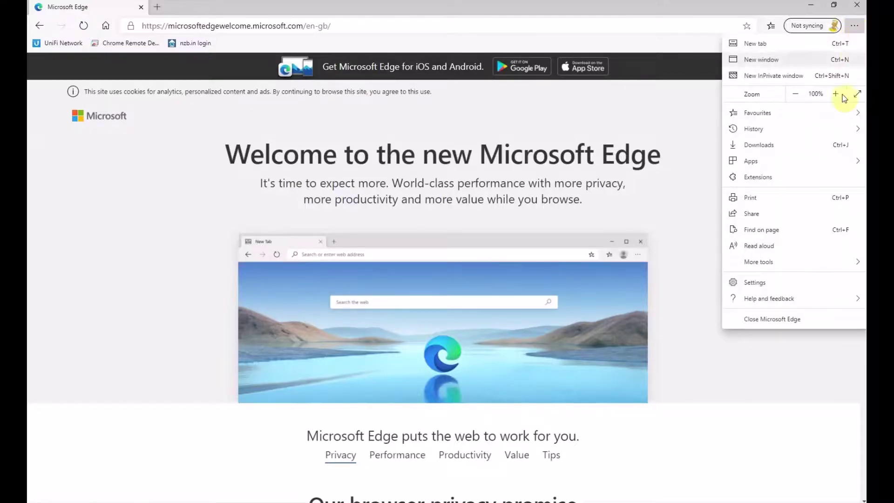
click(754, 283)
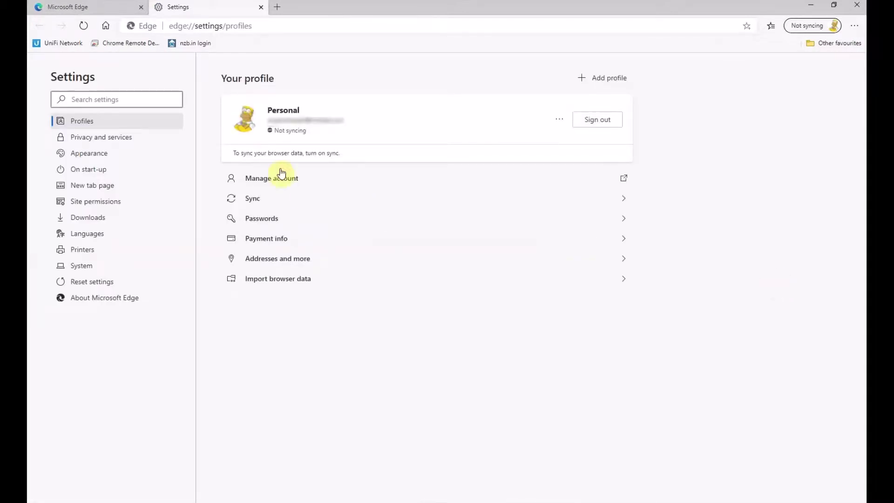
click(613, 122)
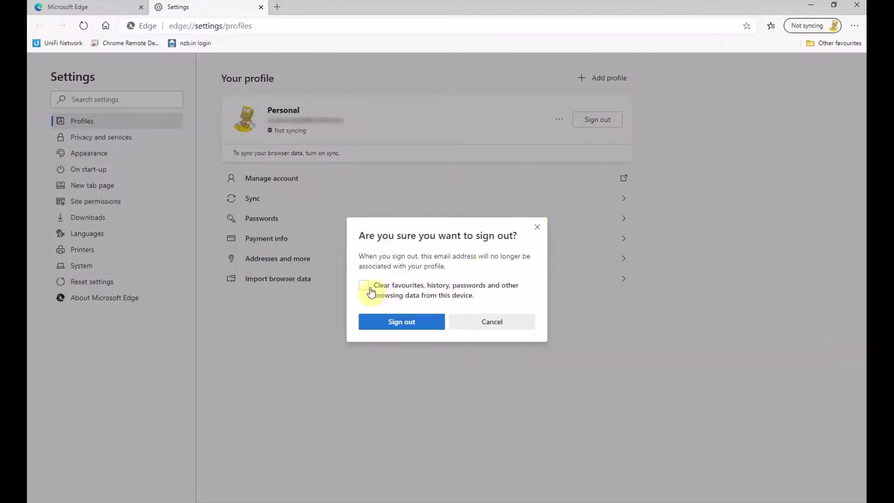
click(366, 288)
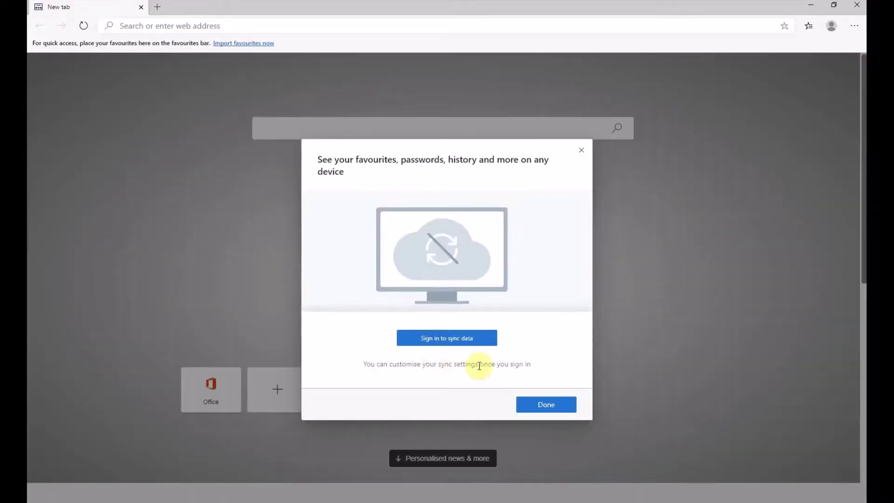
Dismiss the sync prompt, run a web search for 'bbc', then close Edge.
click(548, 406)
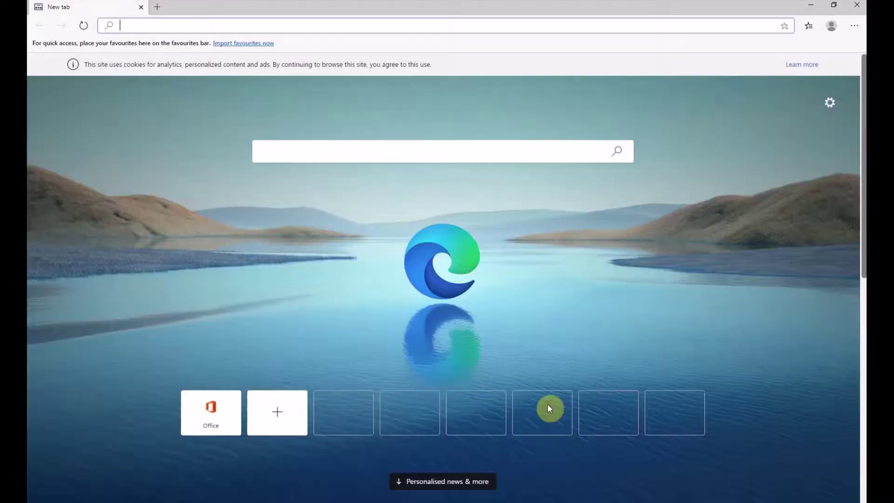
click(424, 150)
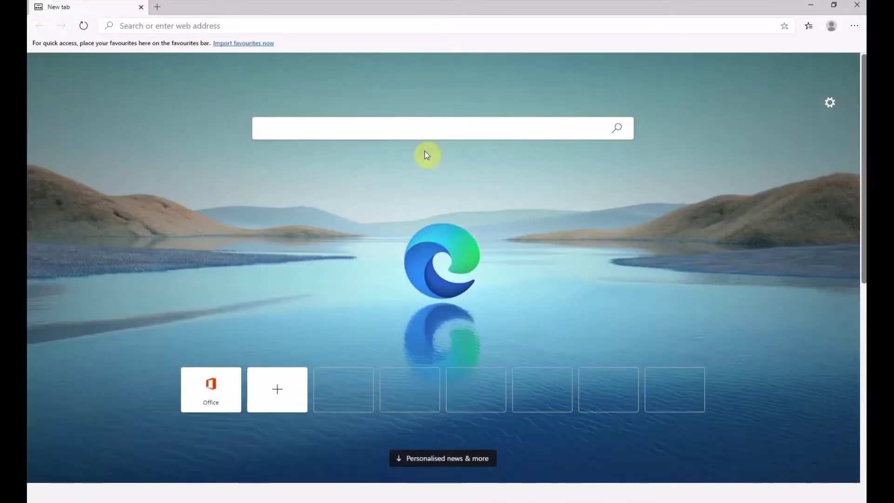
text(bbc)
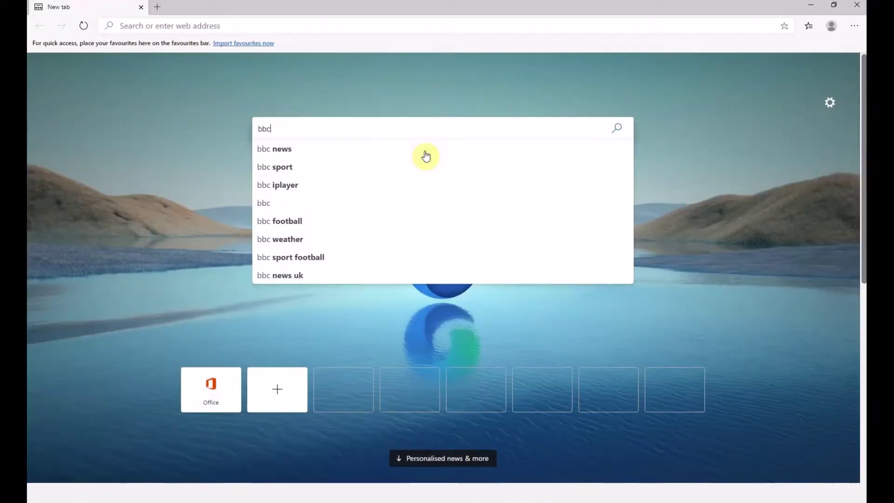
key(Return)
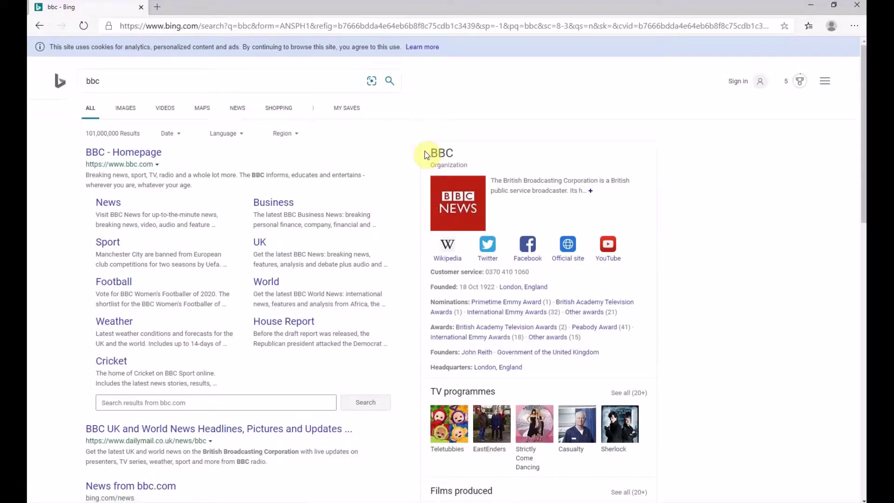
click(856, 5)
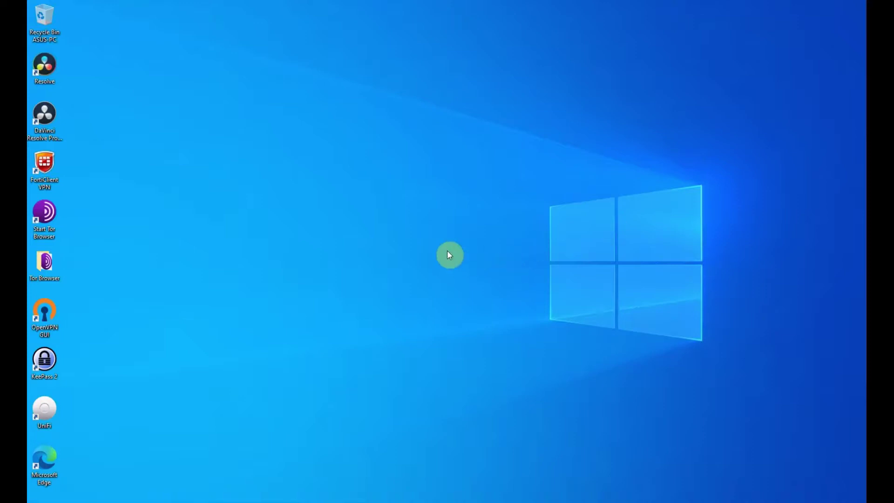
Relaunch Edge from its desktop icon and open Settings from the main menu.
double_click(43, 460)
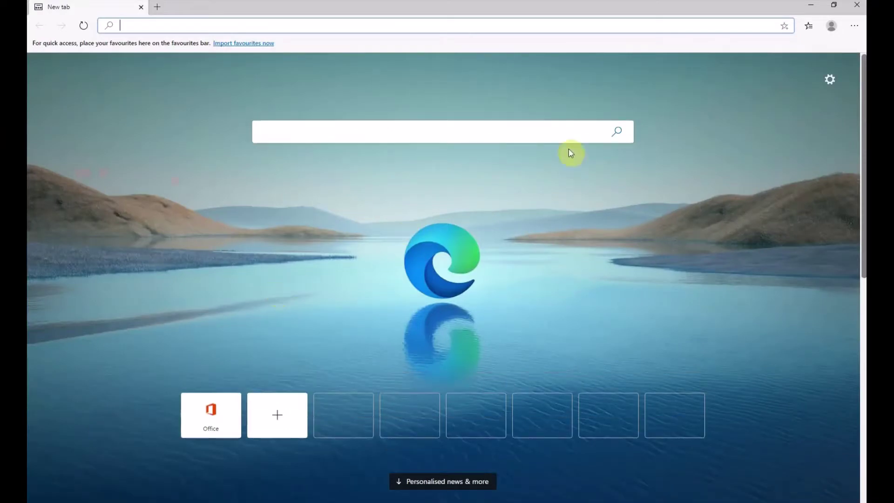
click(855, 27)
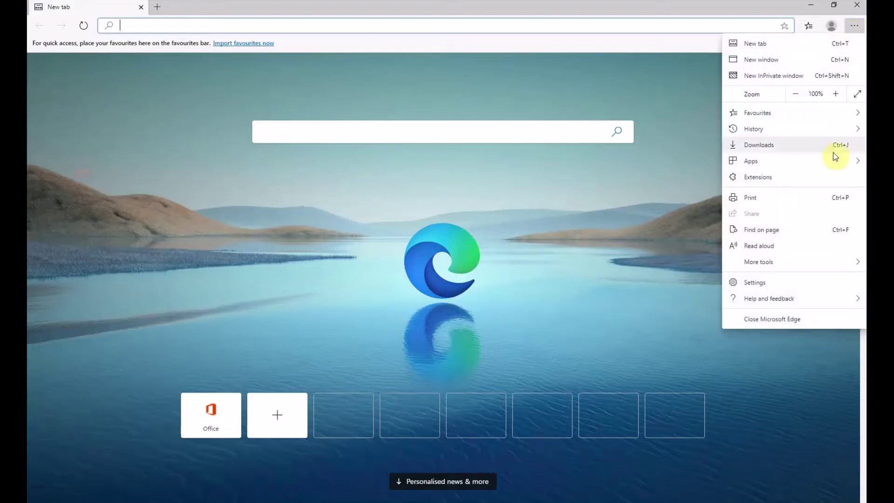
click(769, 284)
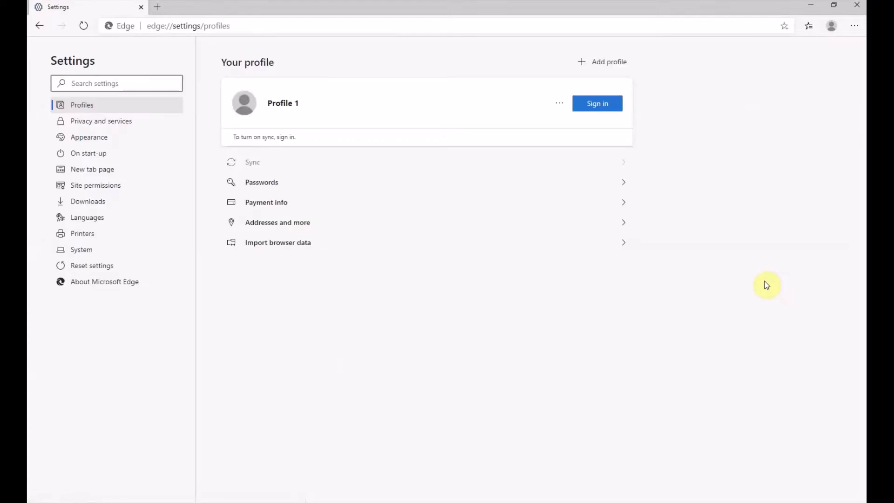
click(82, 158)
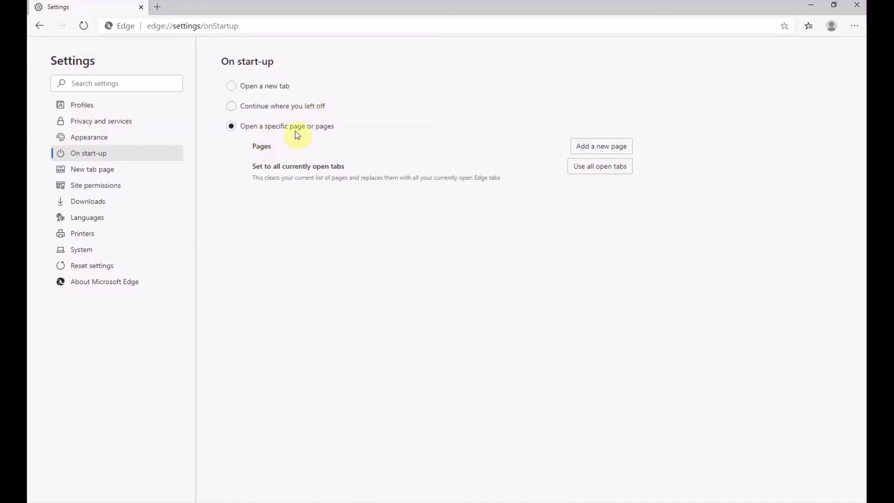
click(598, 147)
click(440, 270)
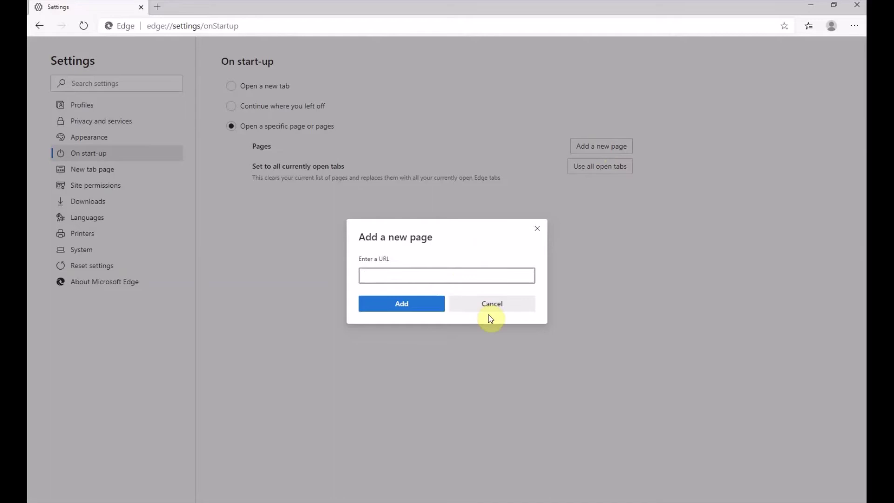
text(www.google.co.uk)
click(424, 310)
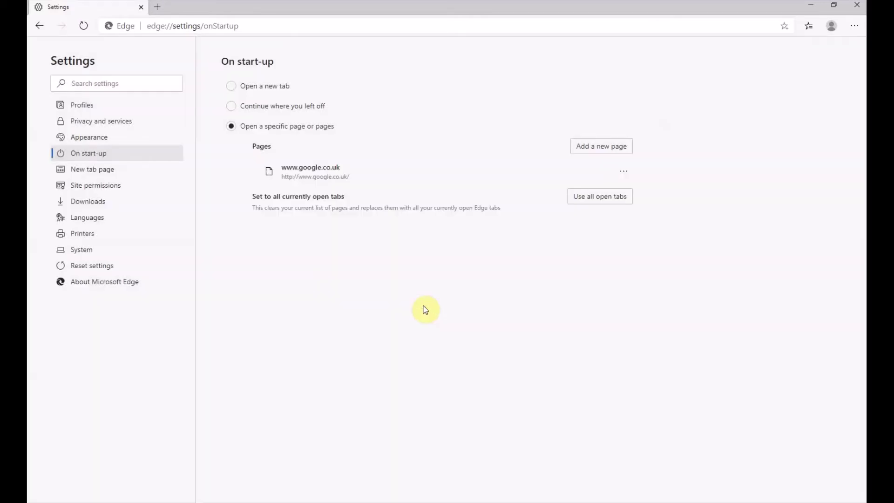
click(858, 6)
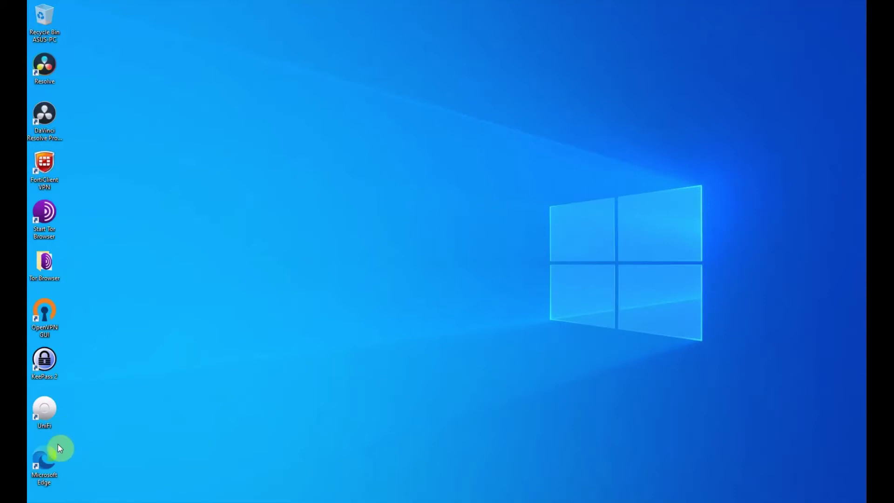
double_click(53, 460)
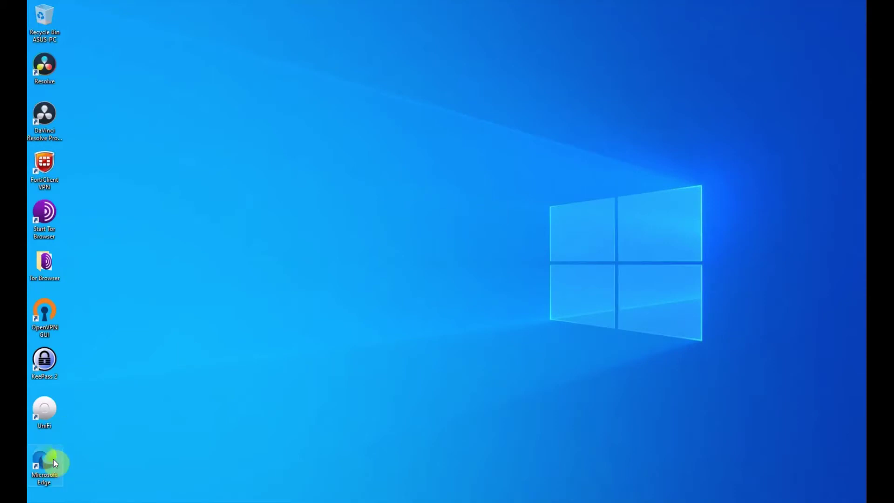